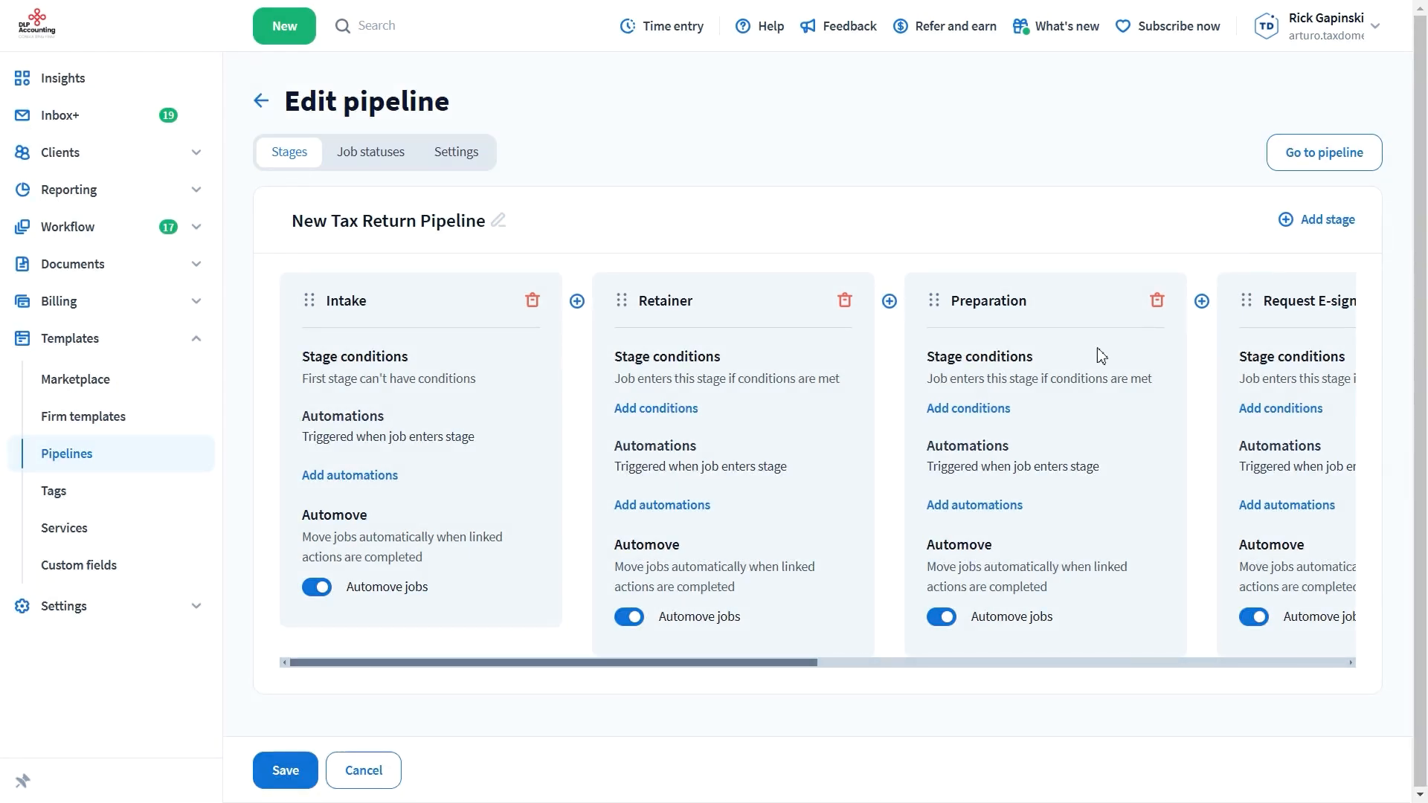
# Review the automation types available for the Intake stage
pyautogui.click(381, 479)
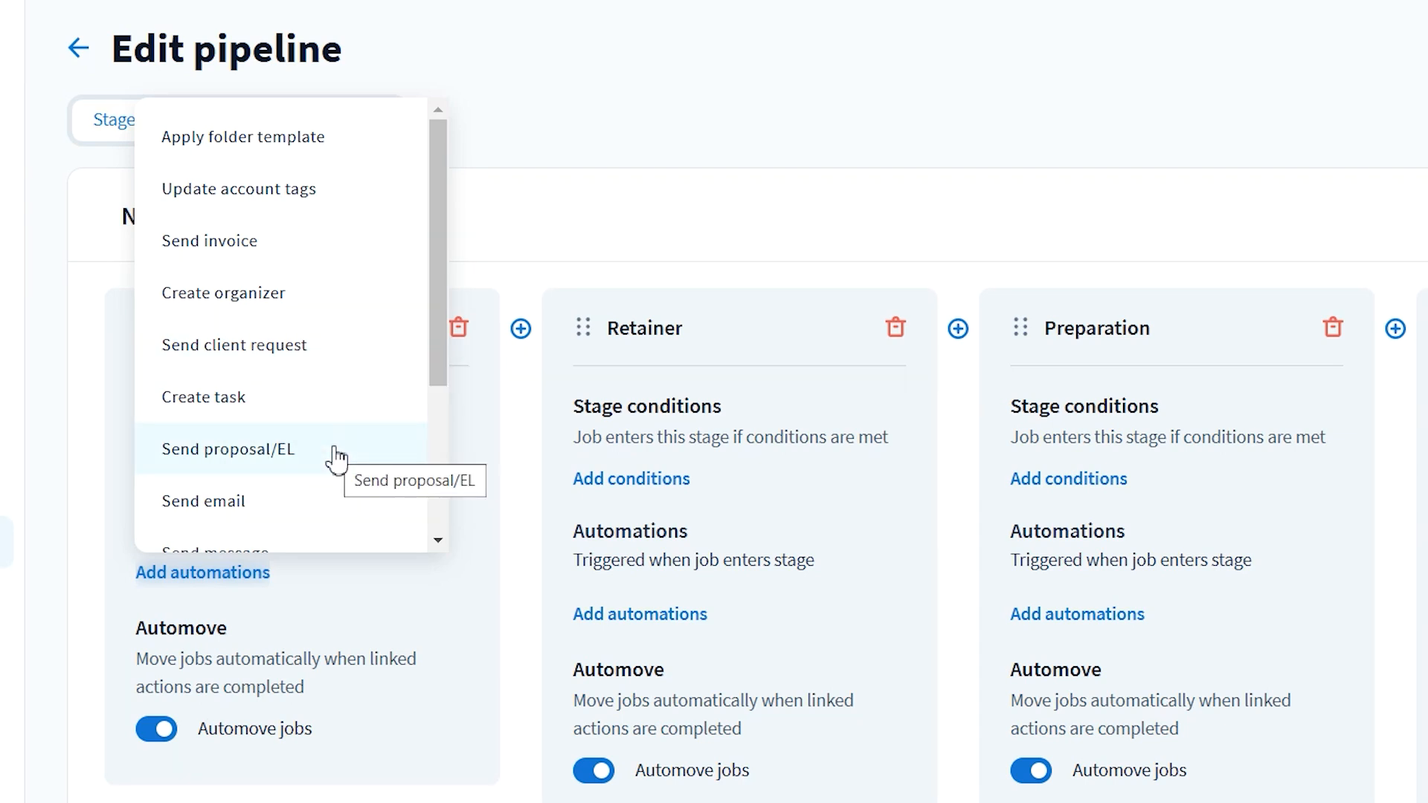
pyautogui.scroll(-3, 331, 498)
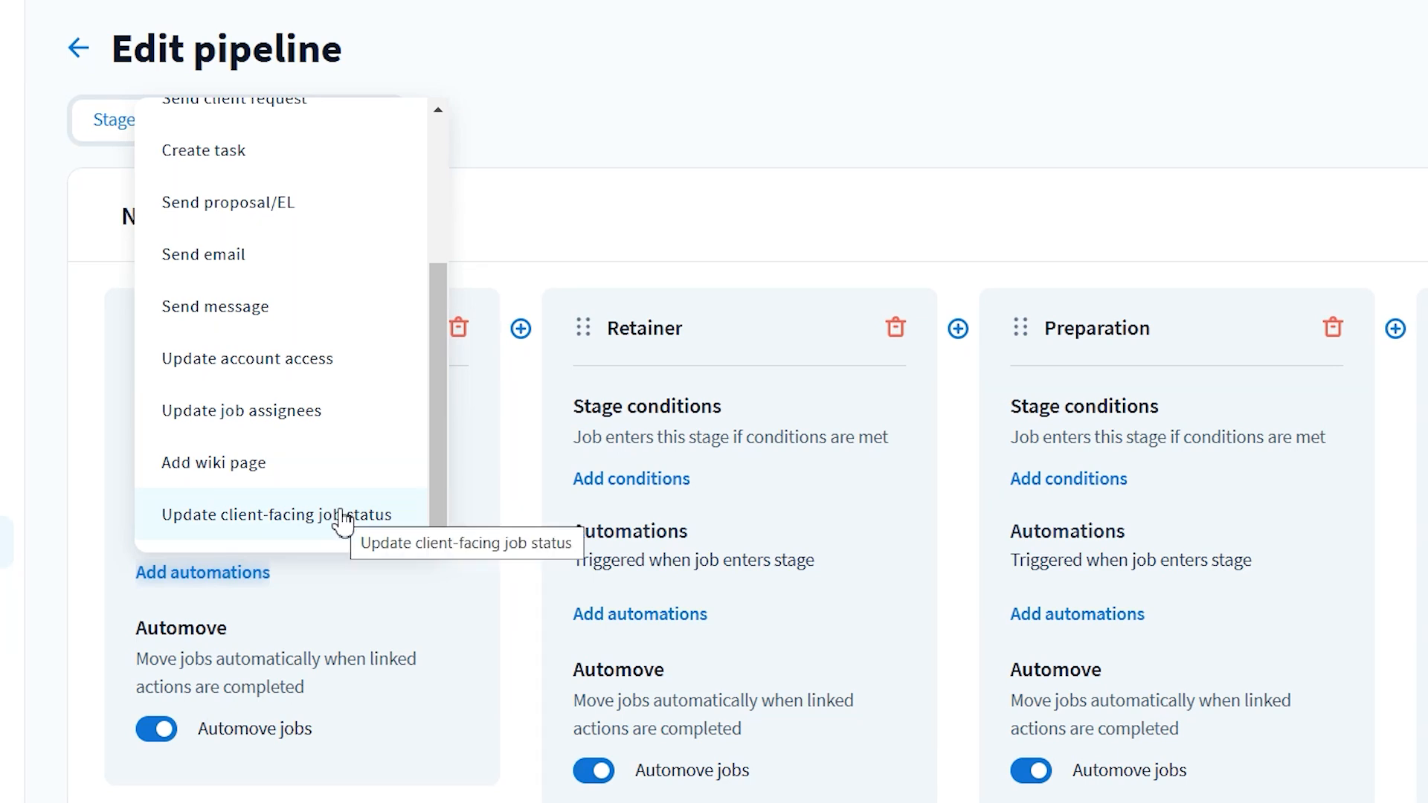
pyautogui.click(525, 649)
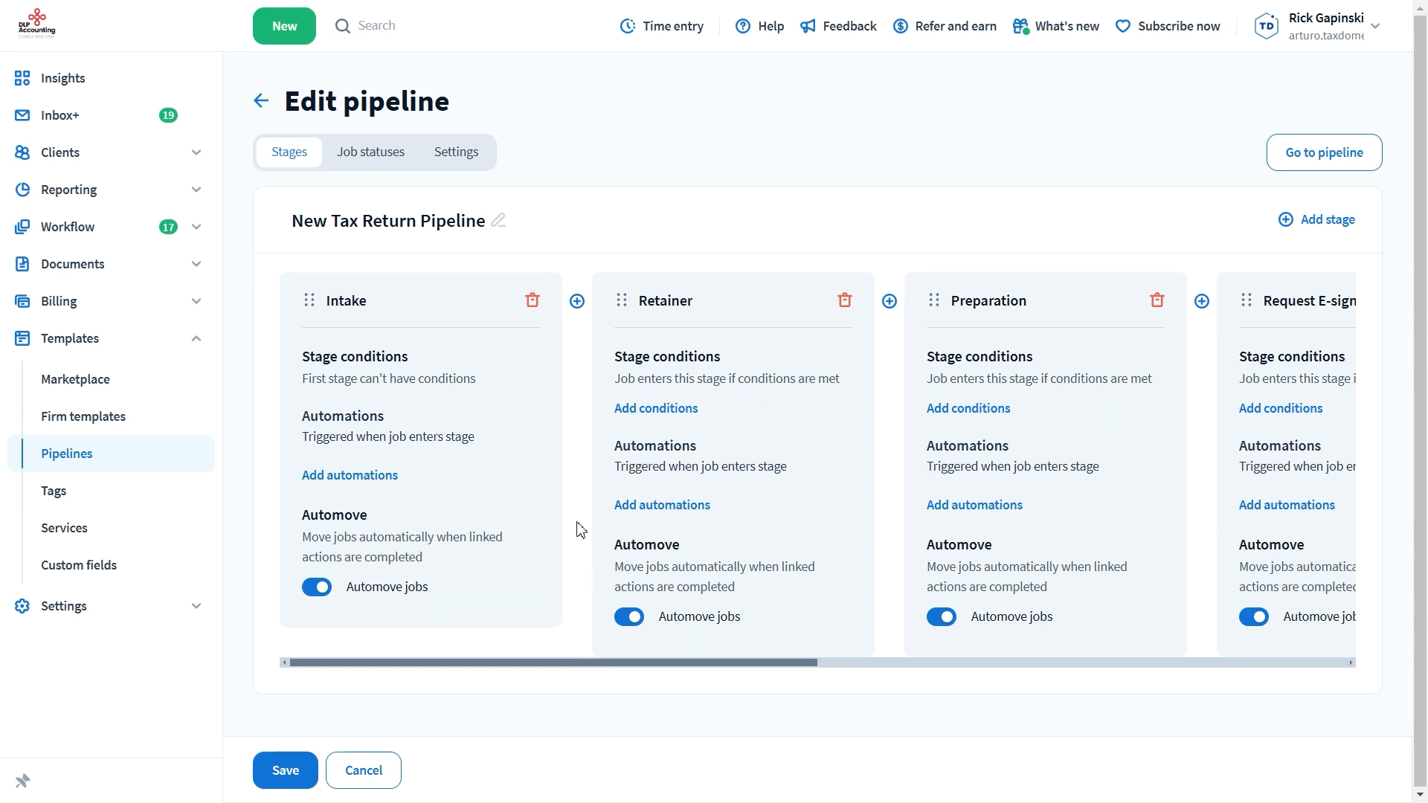
# Add a Send message automation to the Intake stage using the 1040 - First Steps template, with reminders enabled
pyautogui.click(388, 478)
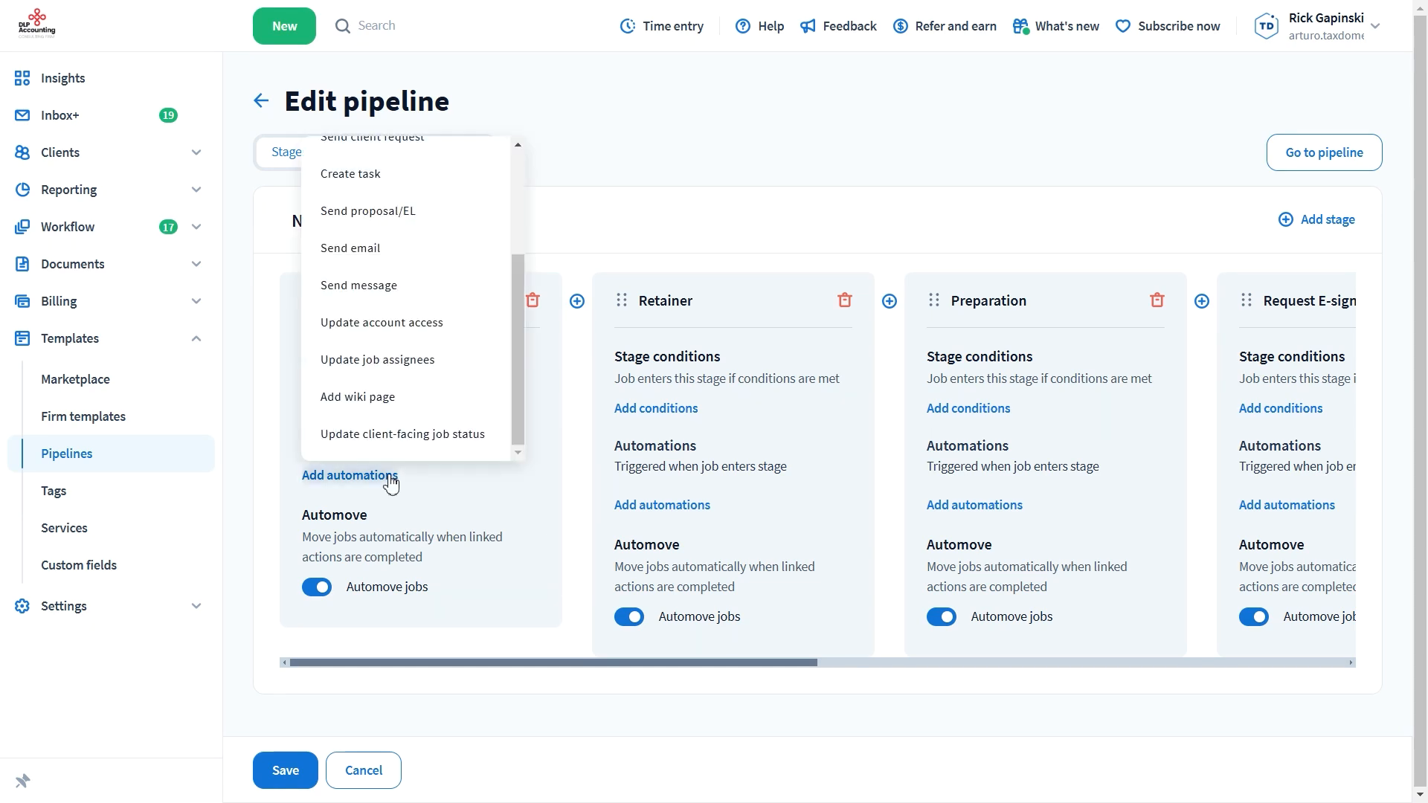
pyautogui.click(406, 288)
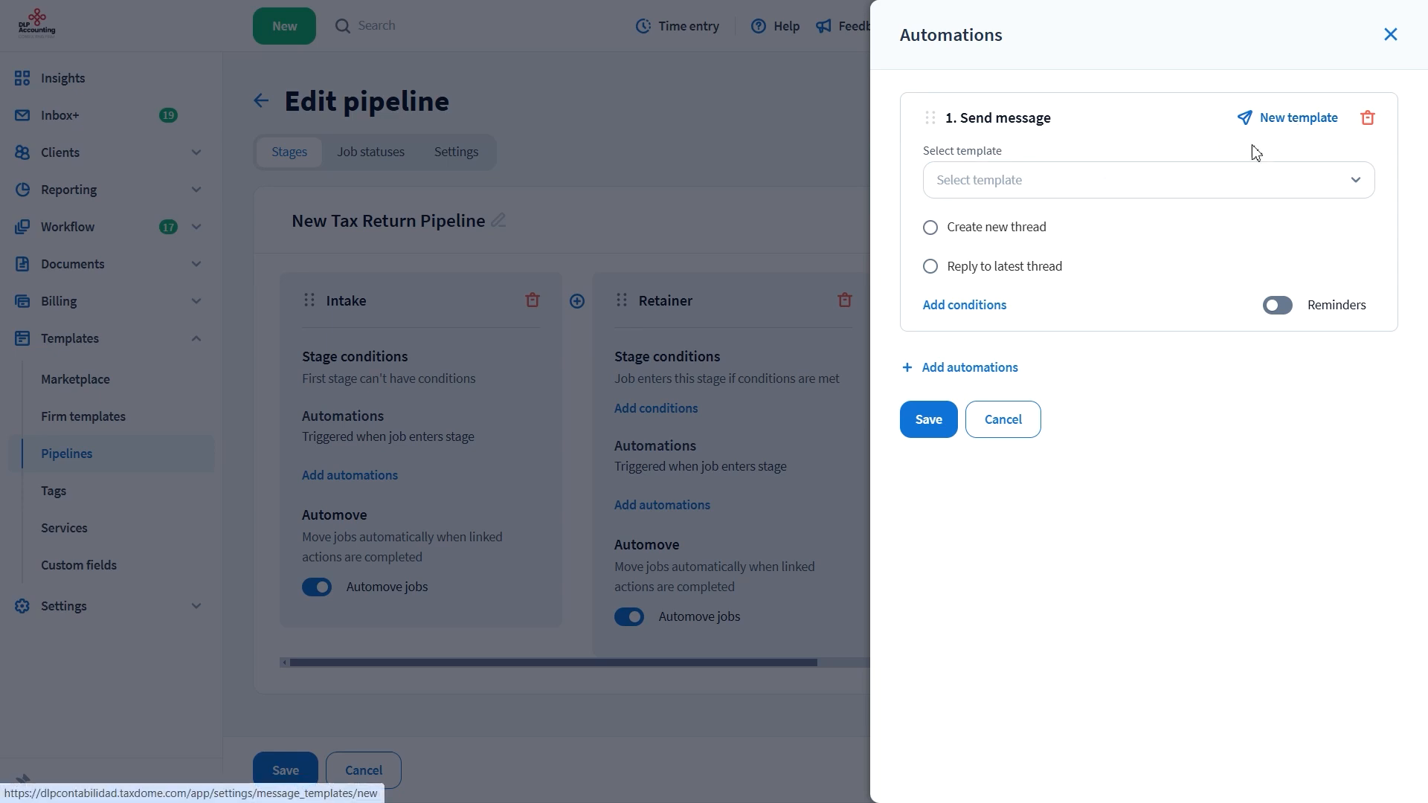
pyautogui.click(1186, 178)
pyautogui.click(1032, 237)
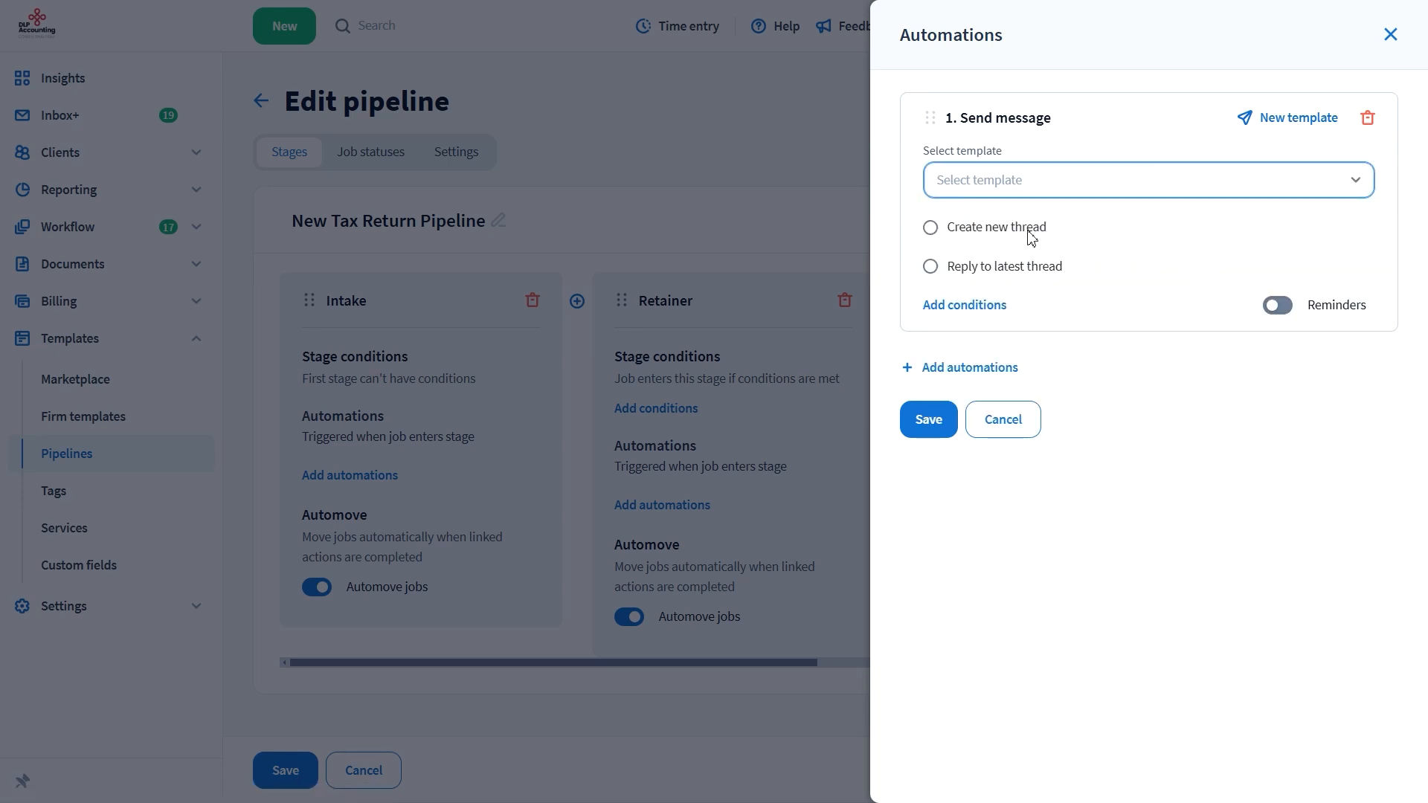
pyautogui.click(1266, 313)
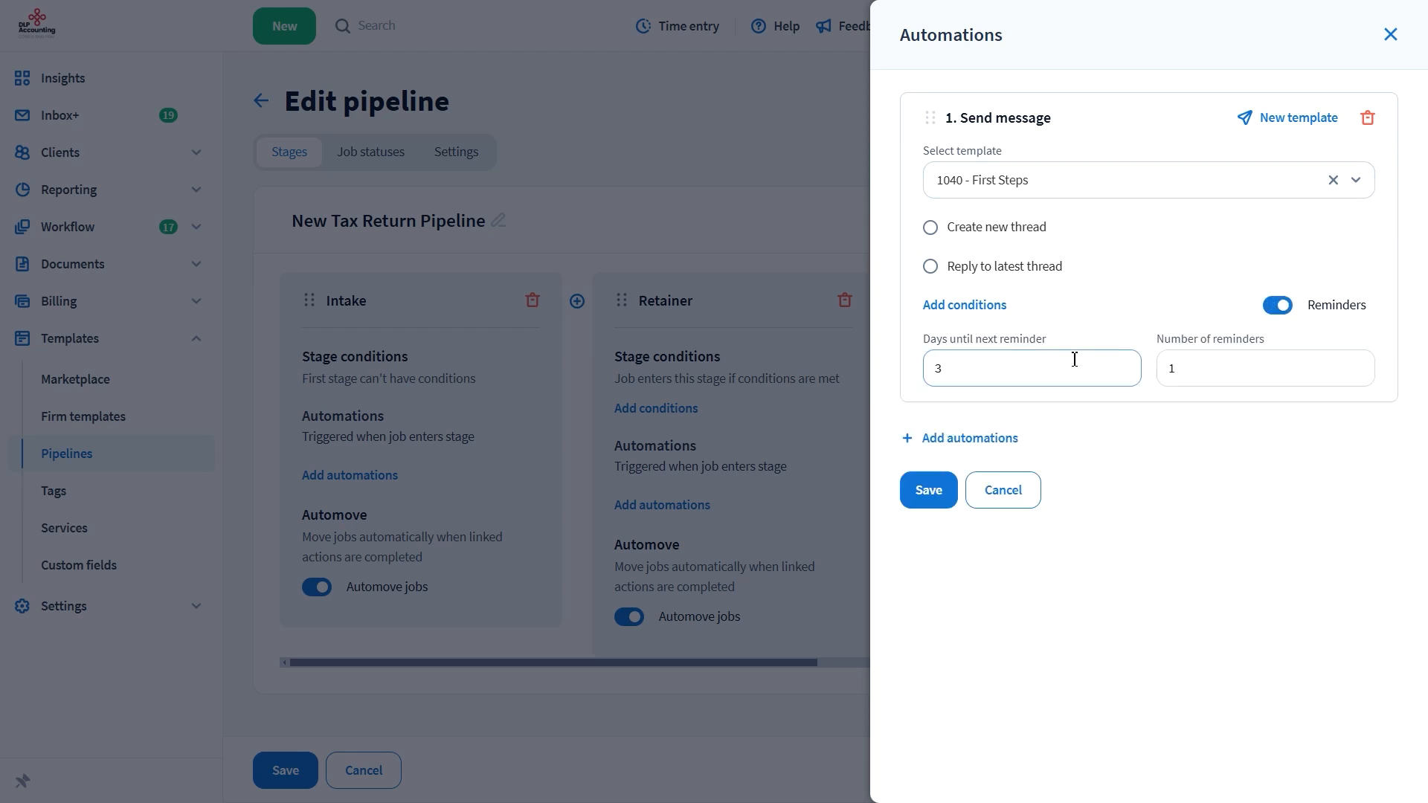
pyautogui.click(1221, 360)
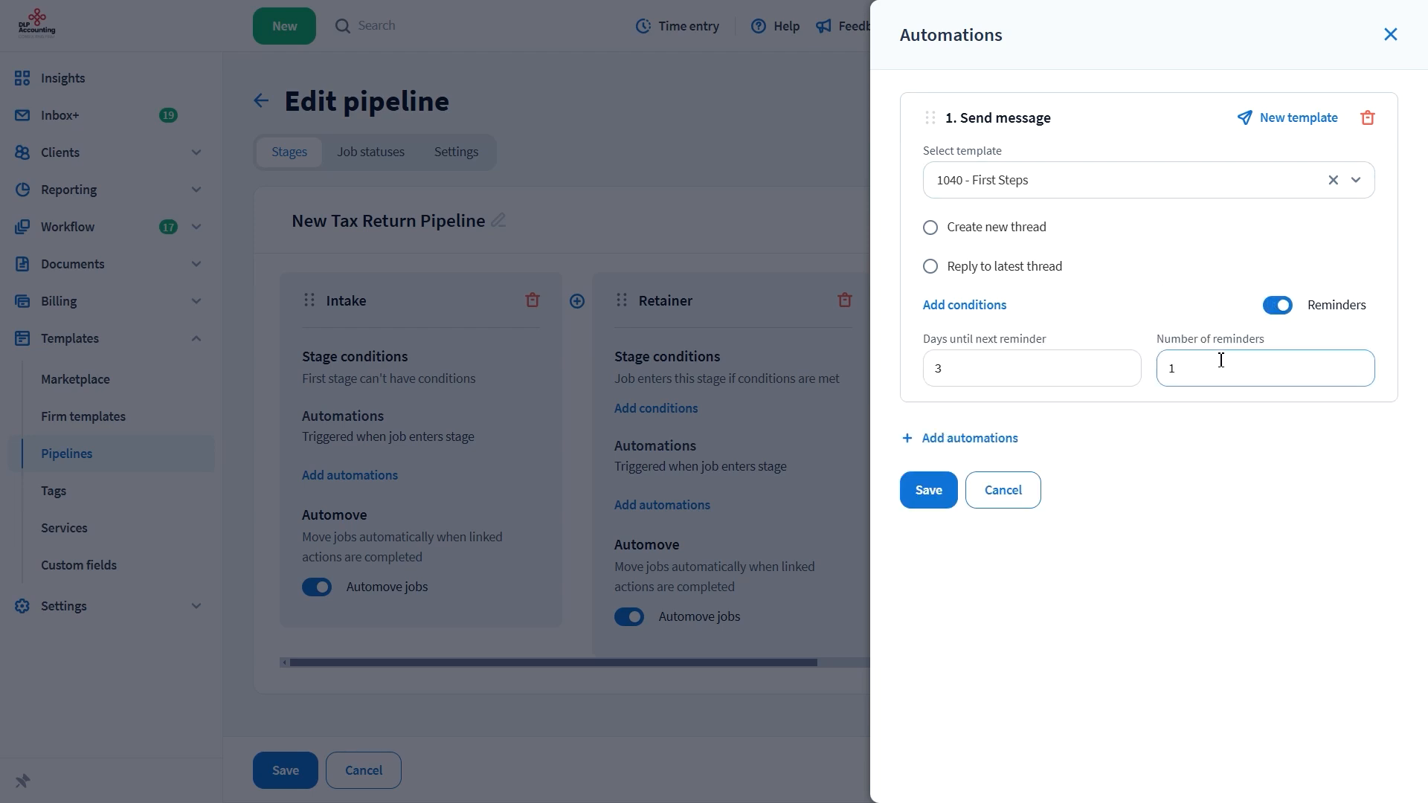
pyautogui.click(929, 491)
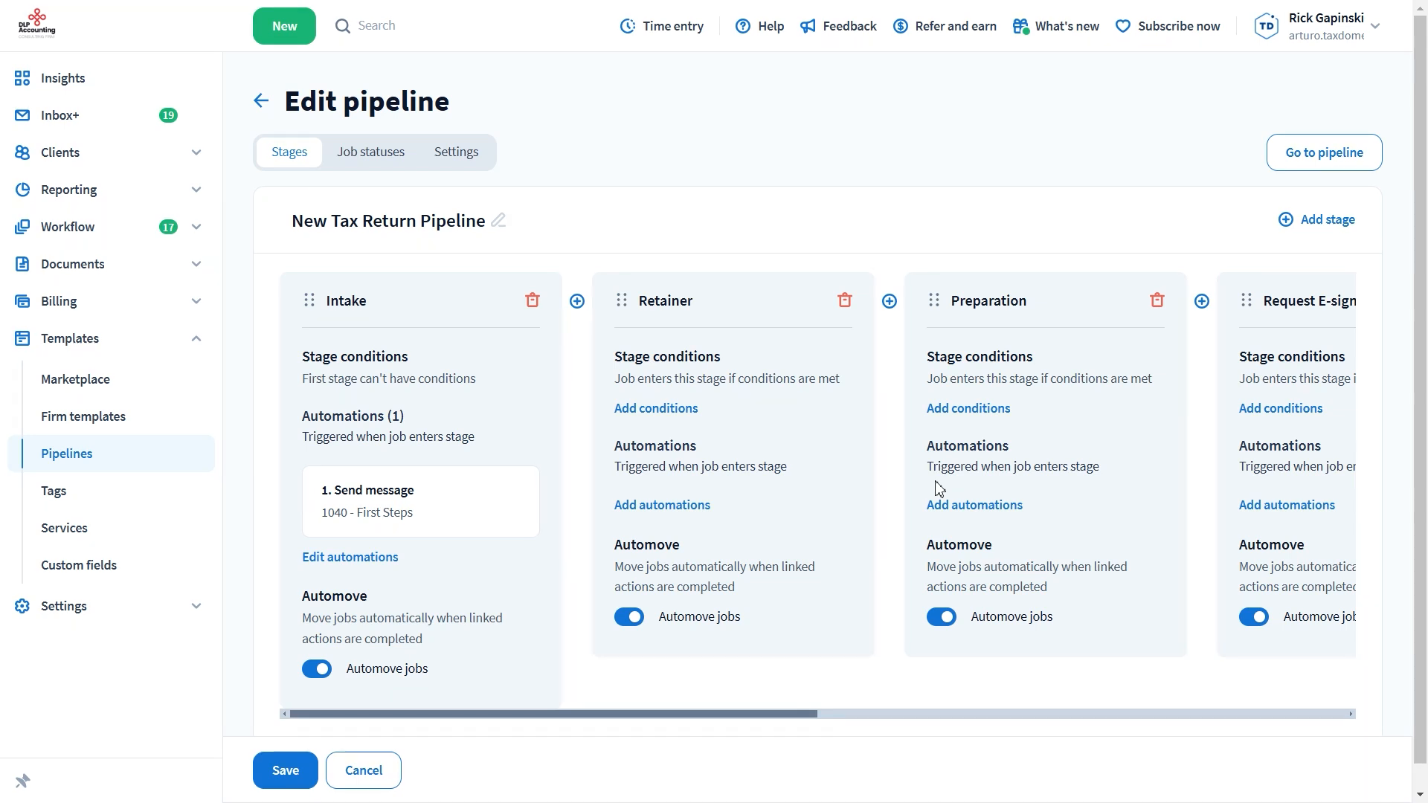
# Add a Create task automation to the Retainer stage using the 1040 Prepare Tax Return template
pyautogui.click(704, 504)
pyautogui.click(674, 381)
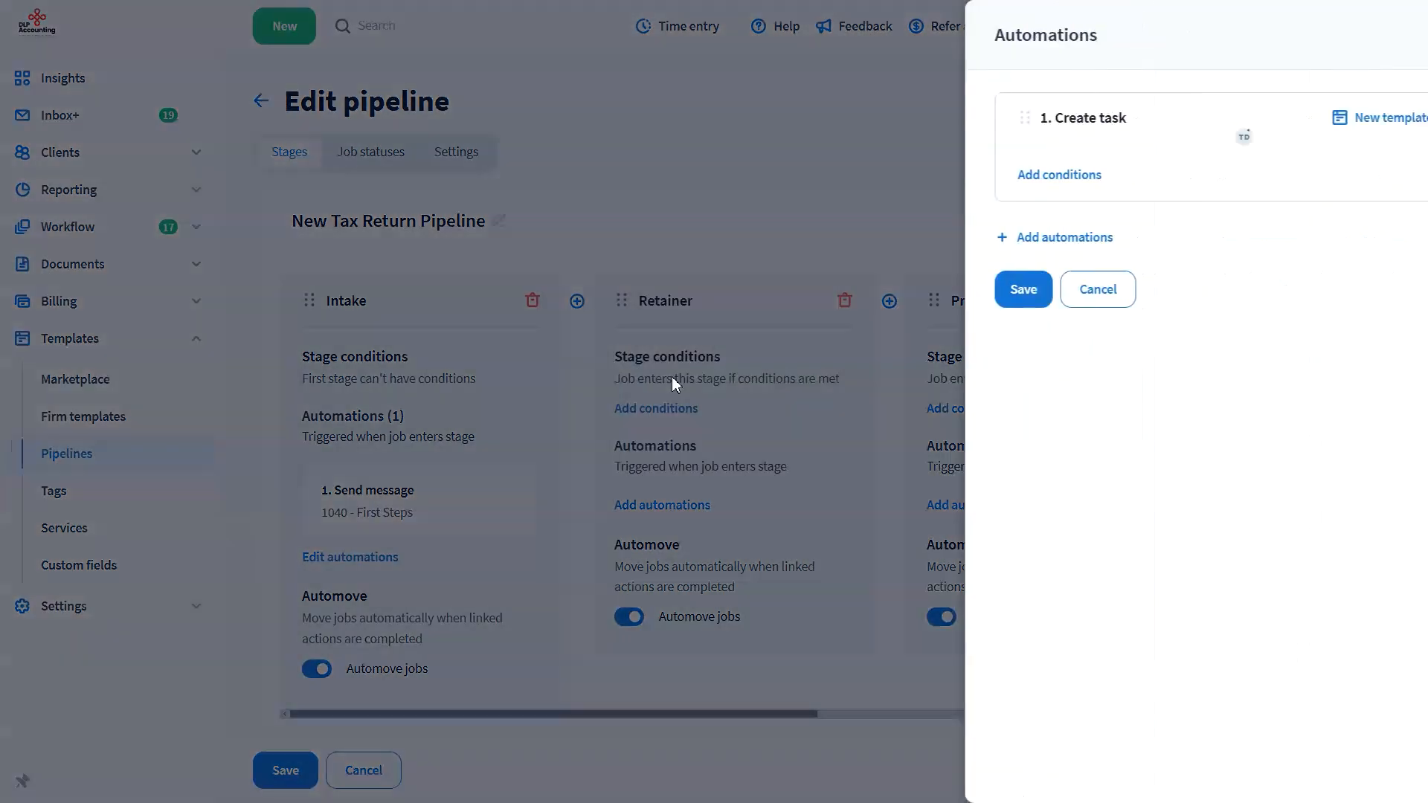
pyautogui.click(993, 183)
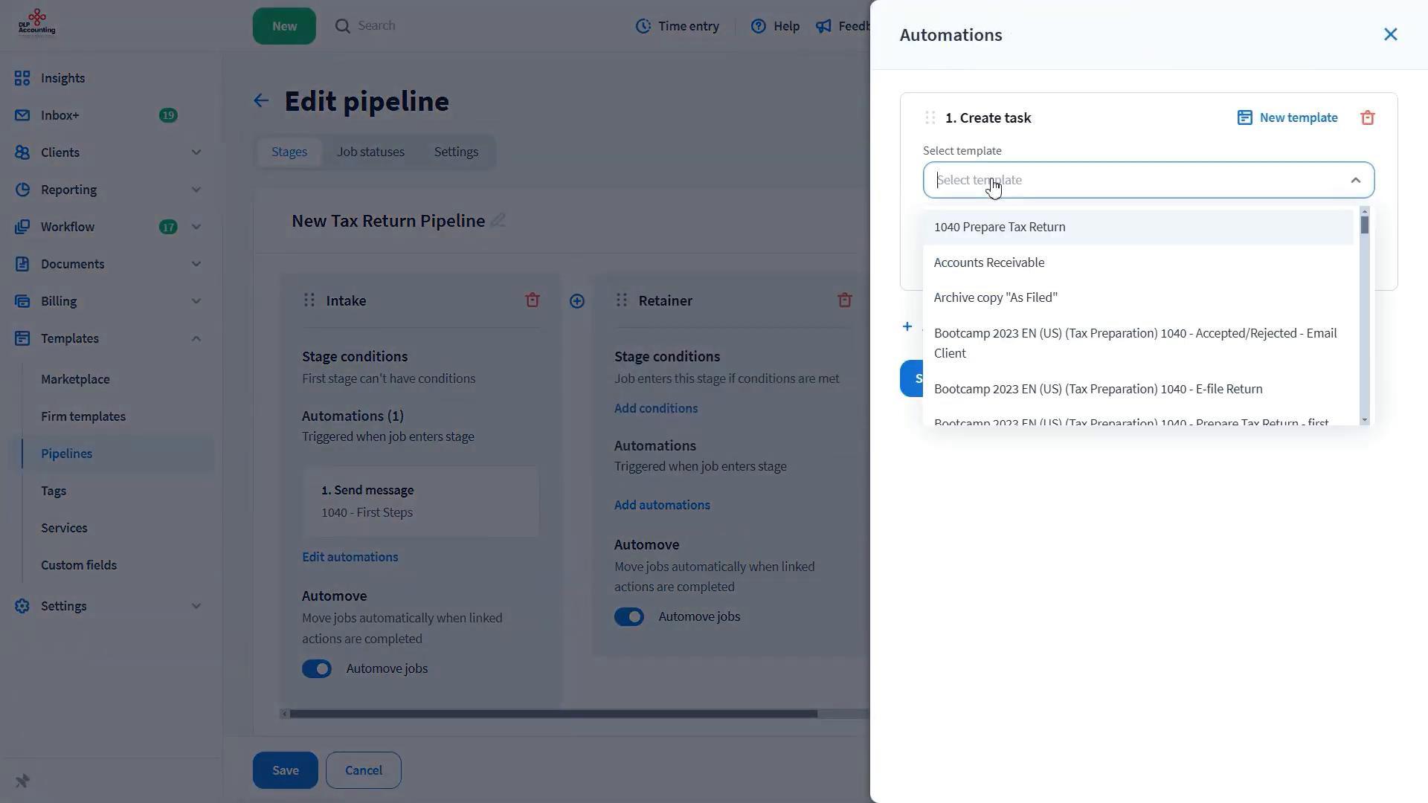
pyautogui.click(998, 229)
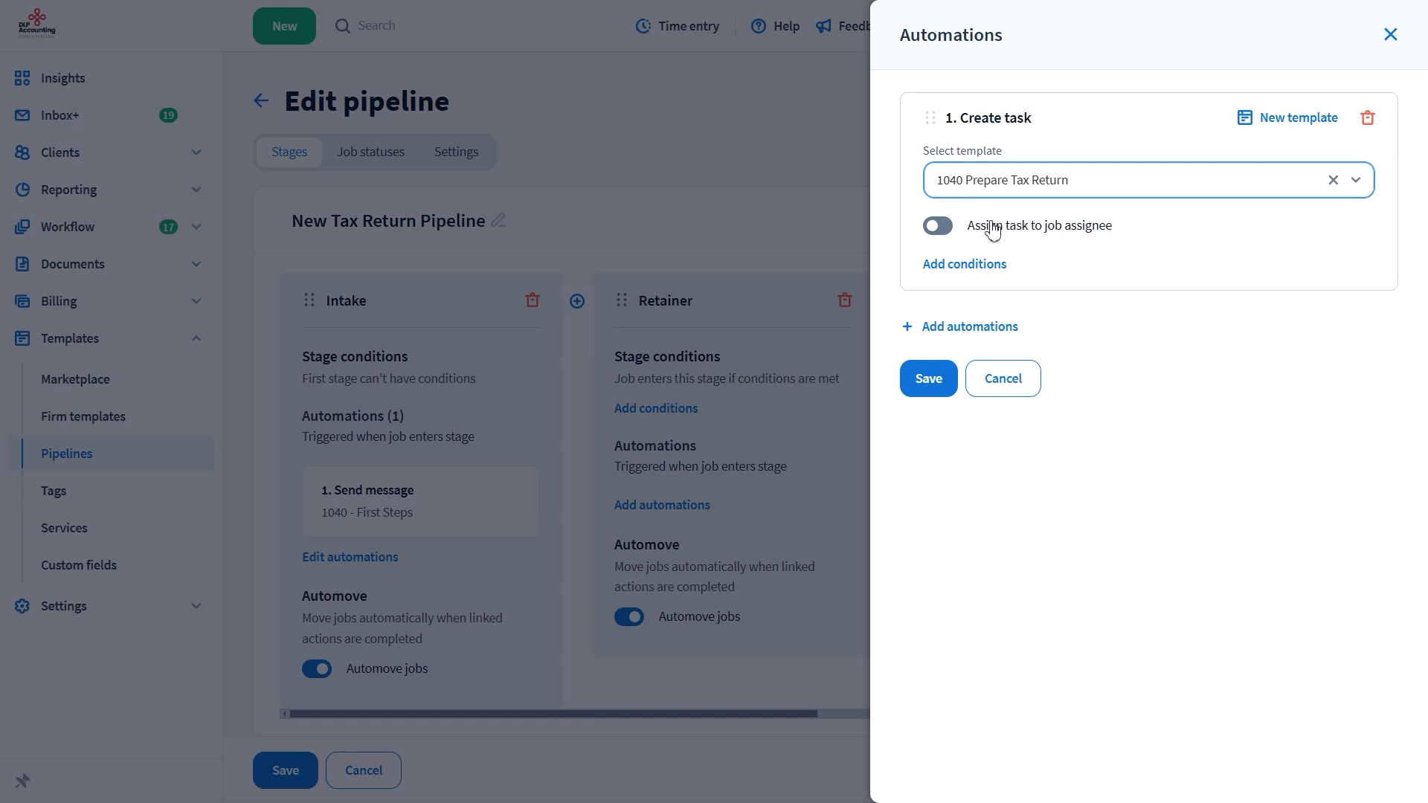
pyautogui.click(928, 378)
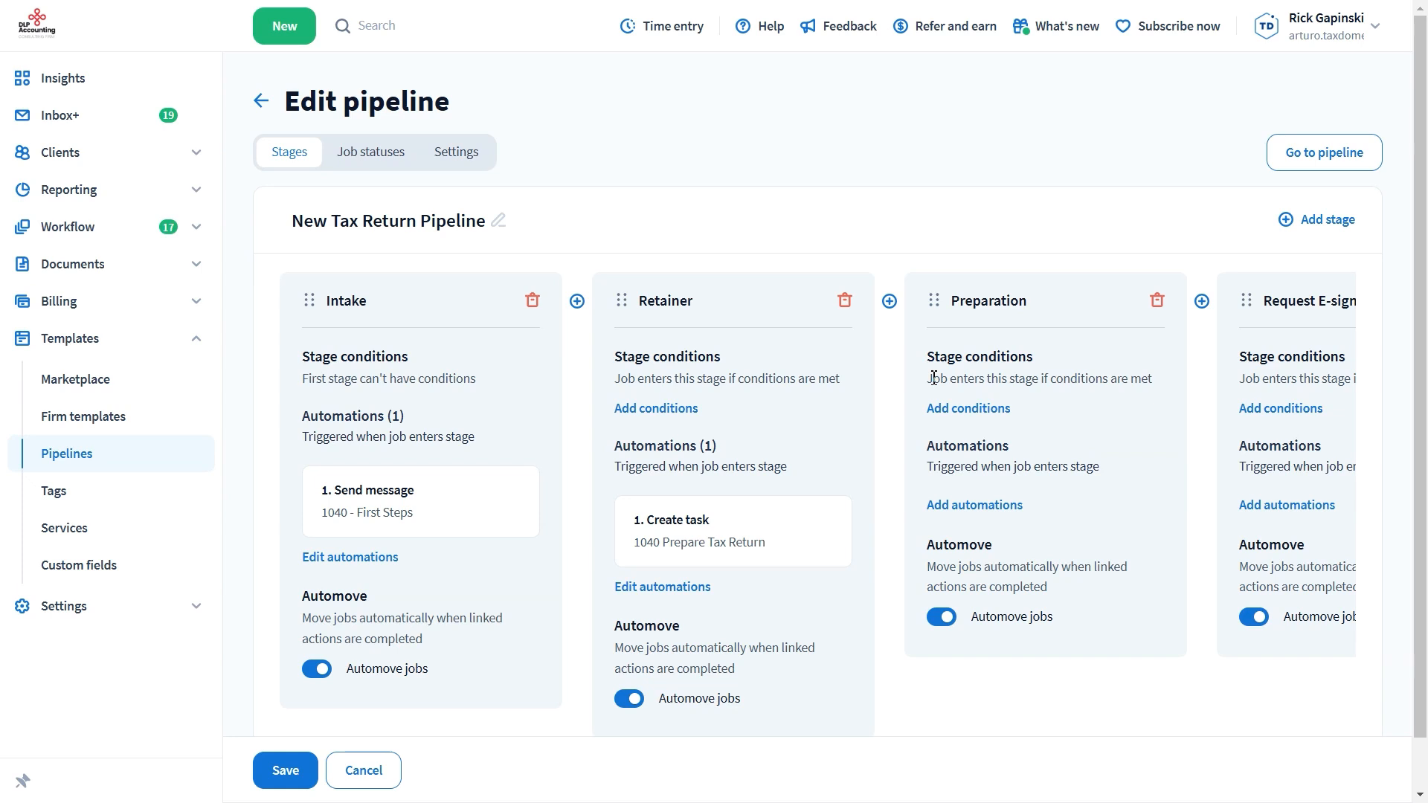
# Add a Create organizer automation with the 1040 Individual Tax Questionnaire template to the Intake stage, and save the pipeline
pyautogui.click(381, 558)
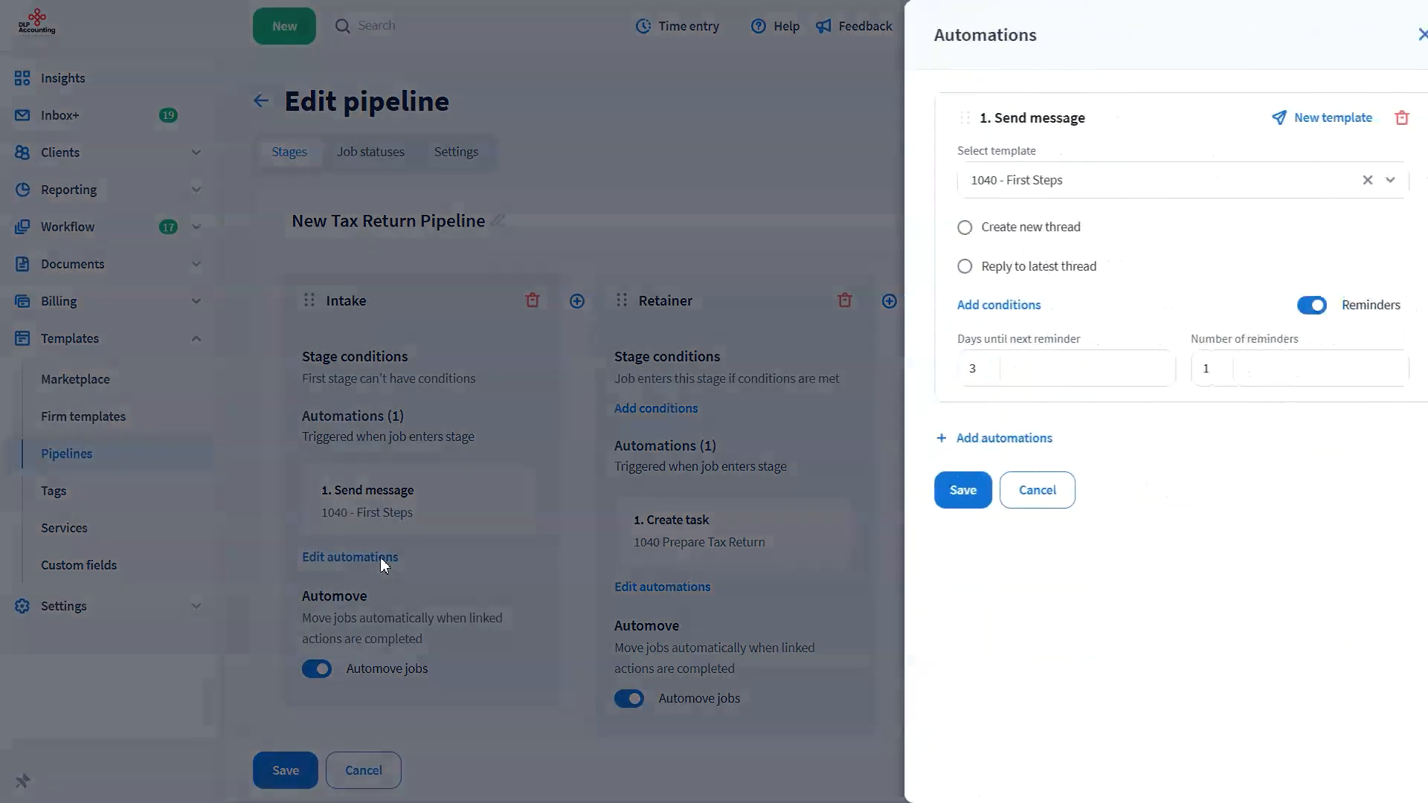
pyautogui.click(979, 441)
pyautogui.click(995, 593)
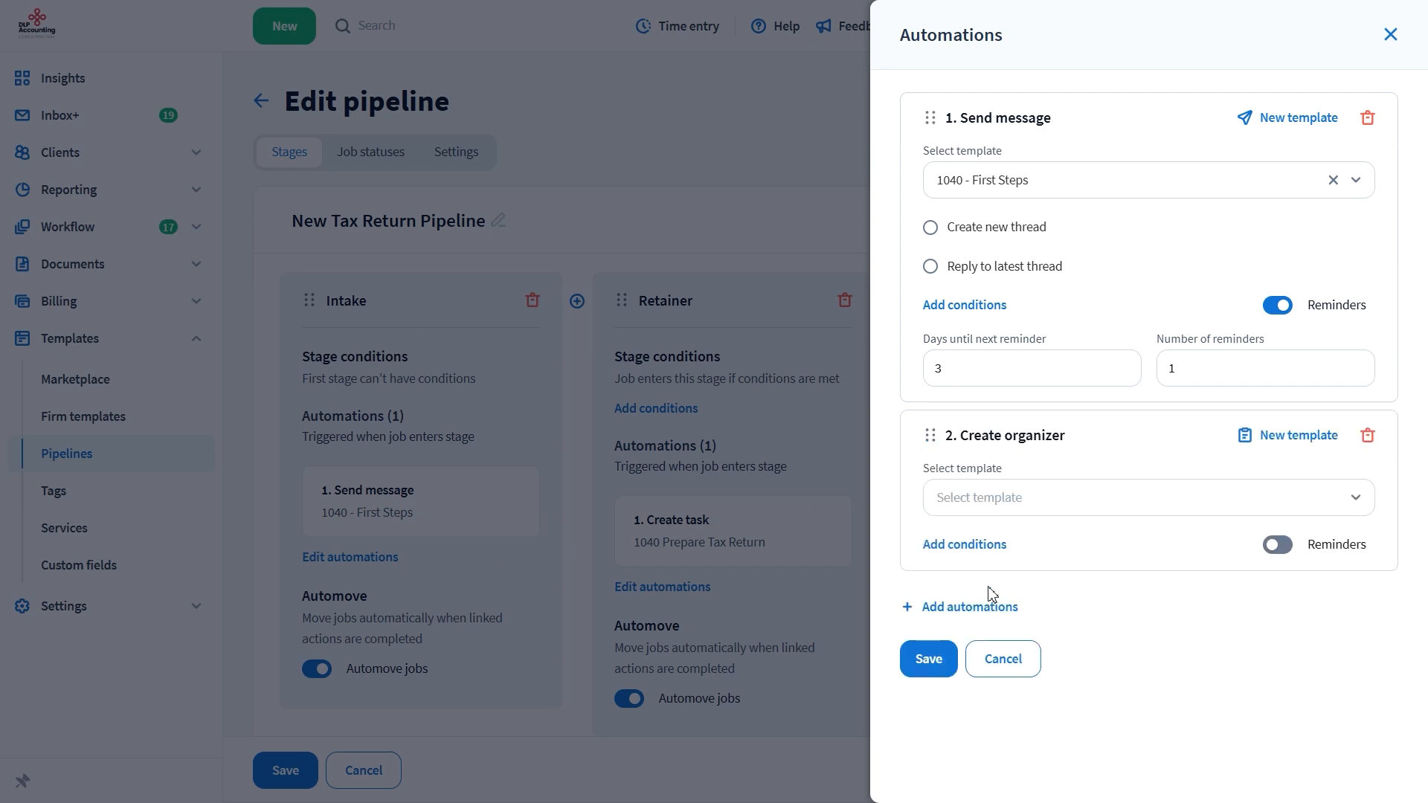
pyautogui.click(1018, 500)
pyautogui.click(1030, 539)
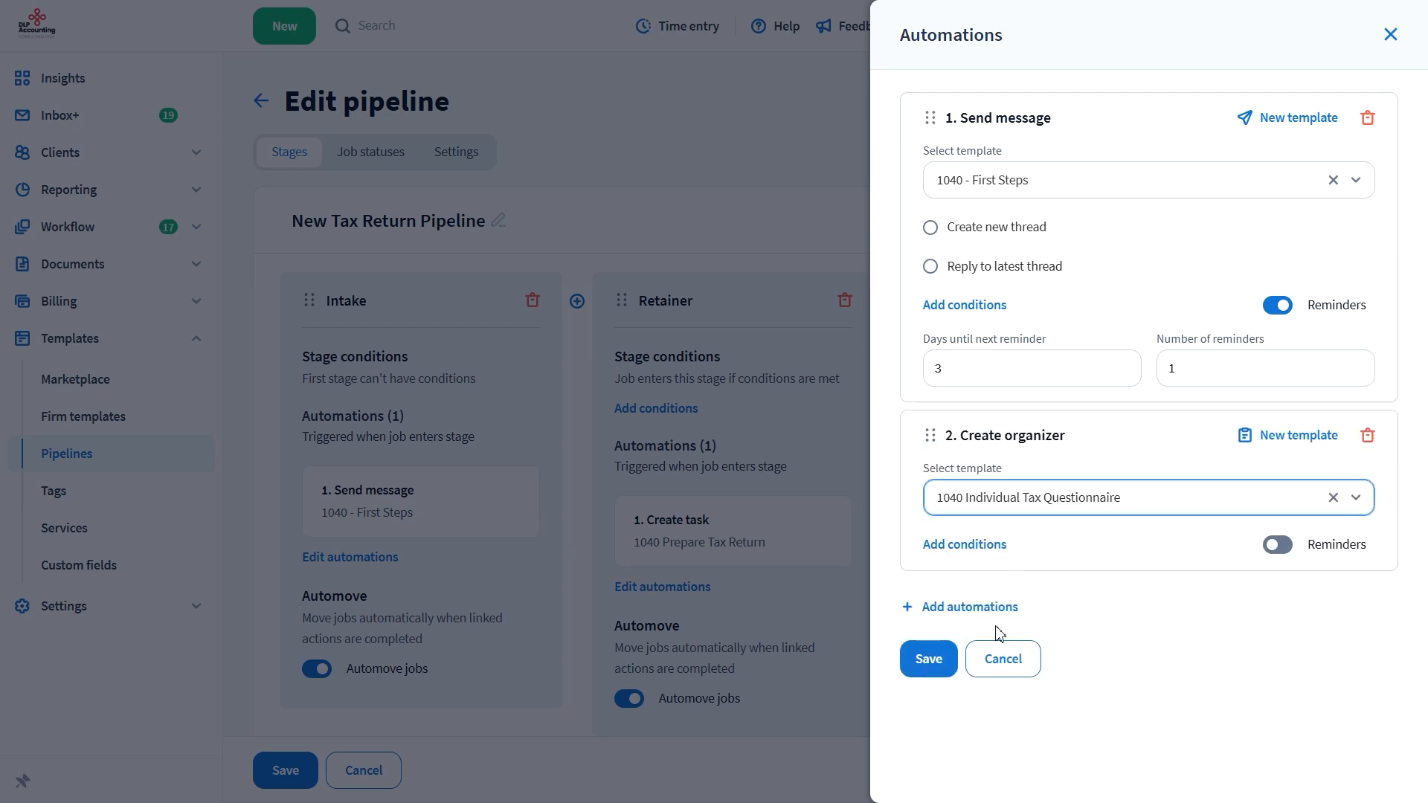
pyautogui.click(929, 659)
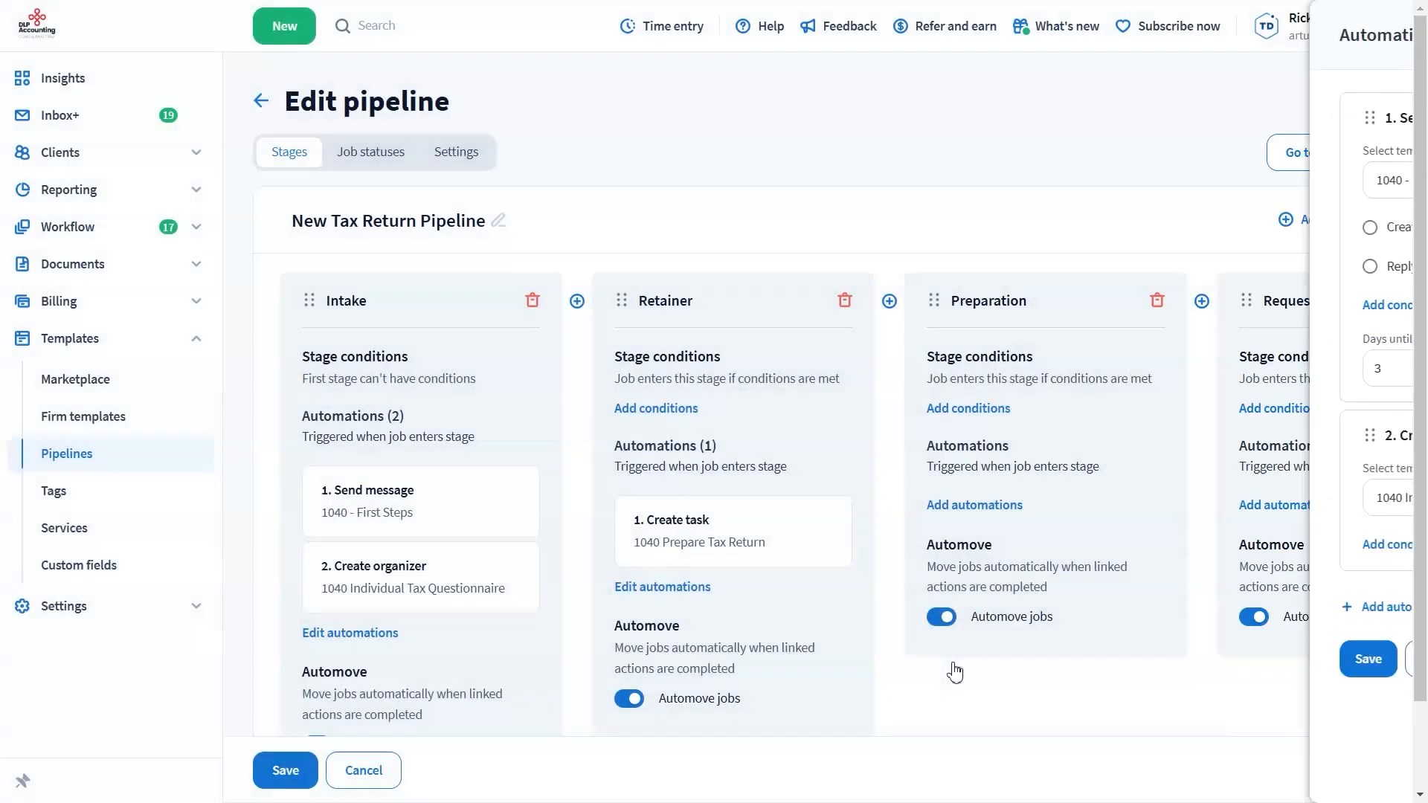
pyautogui.click(297, 773)
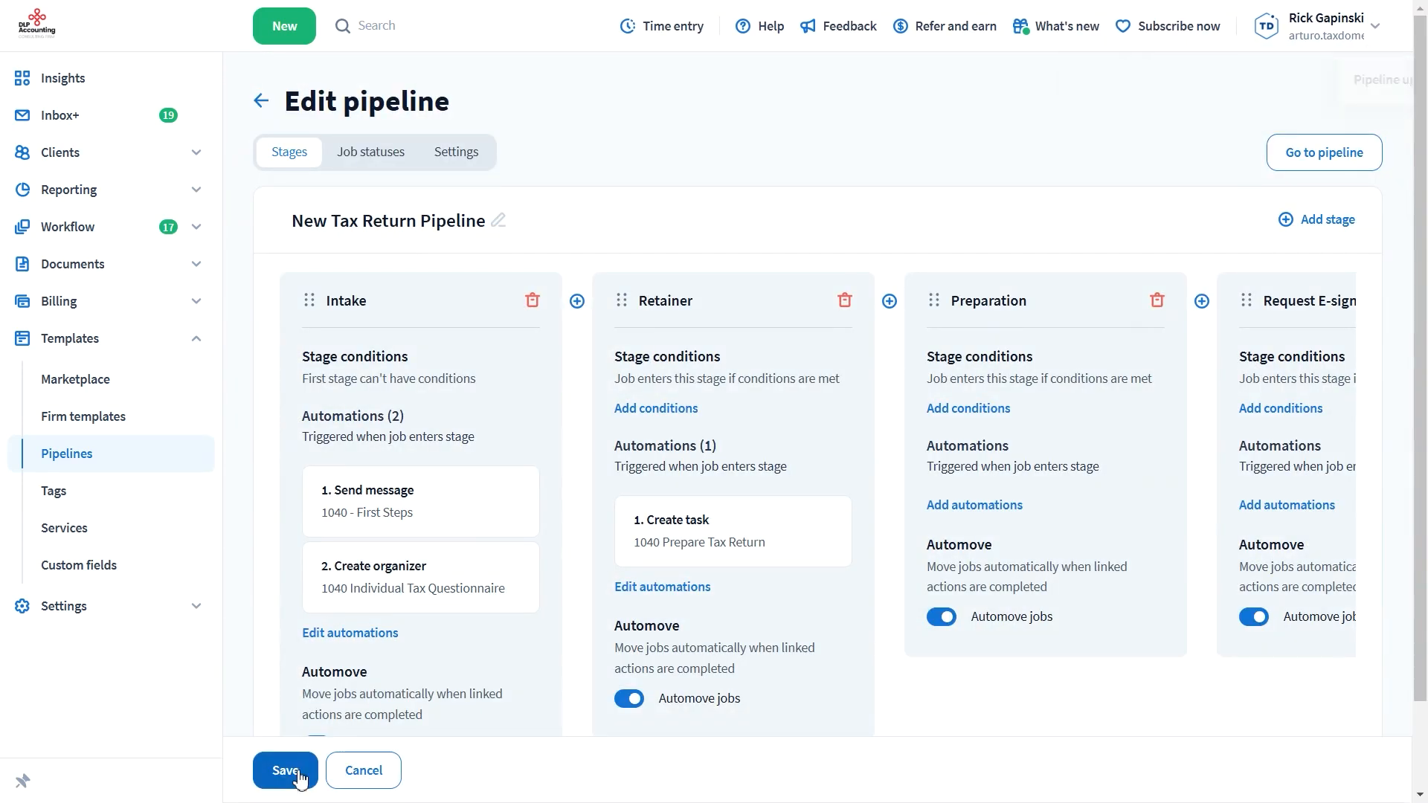
# Add a job for the individual client's account to the New Tax Return Pipeline, keeping both scheduled Intake automations enabled
pyautogui.click(1307, 162)
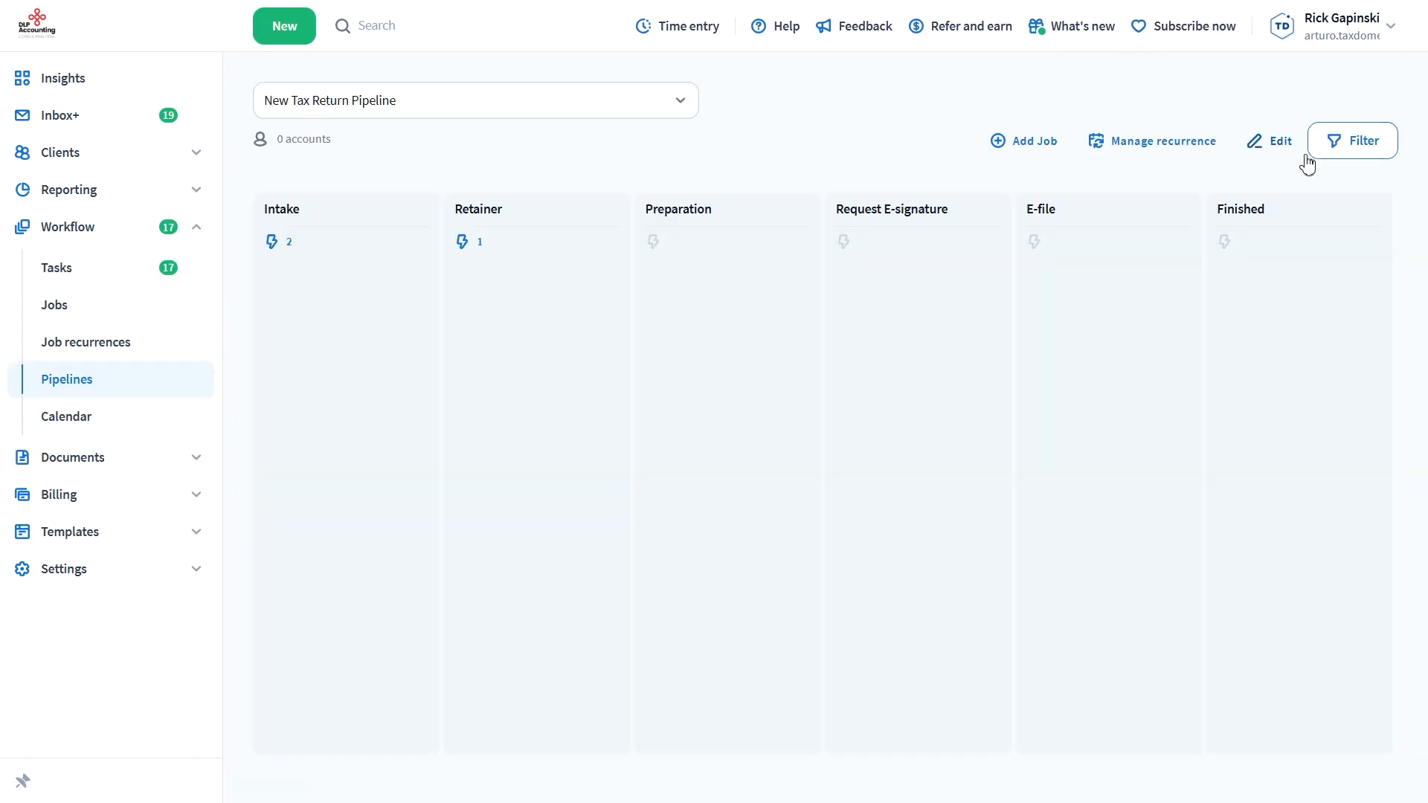
pyautogui.click(1032, 143)
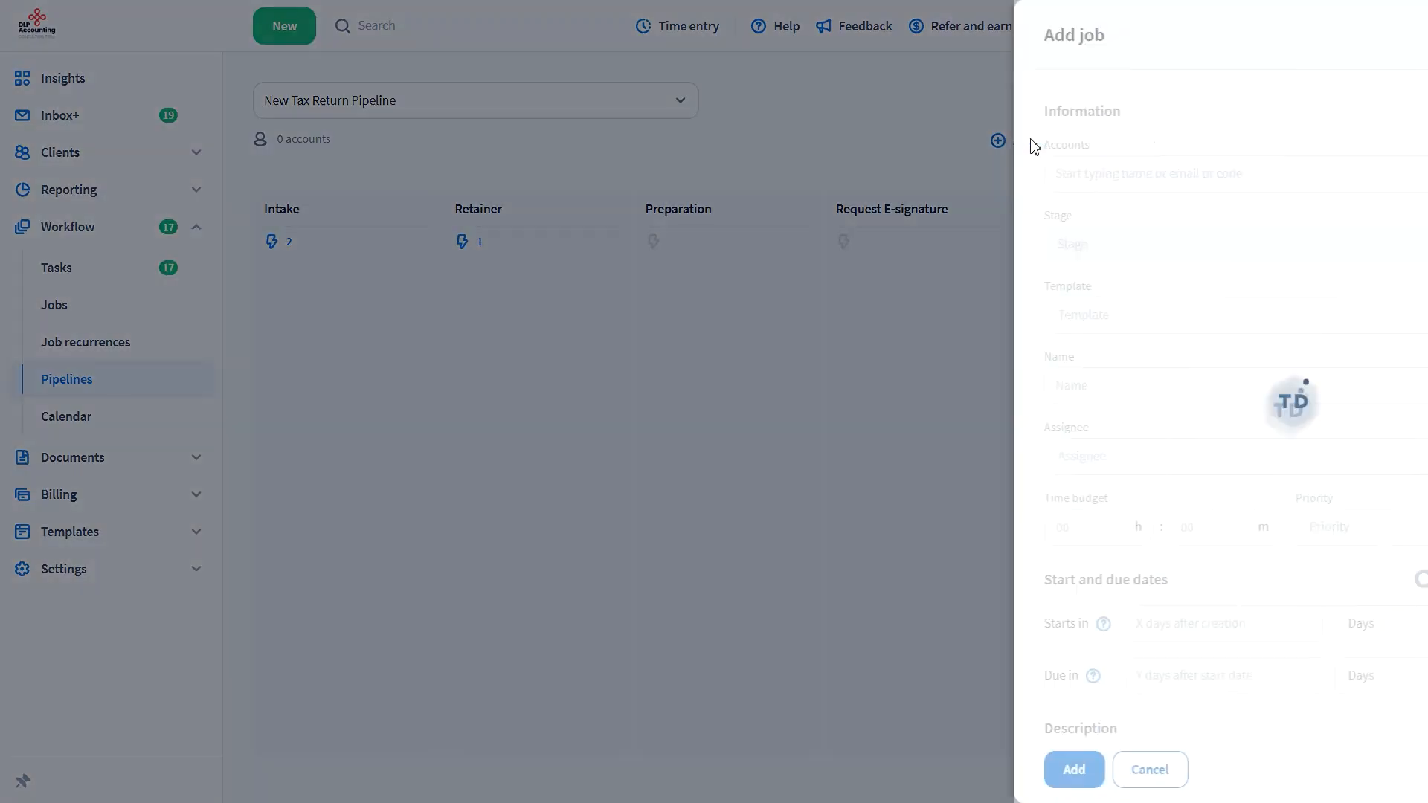
pyautogui.click(1034, 173)
pyautogui.write('roman')
pyautogui.click(1004, 261)
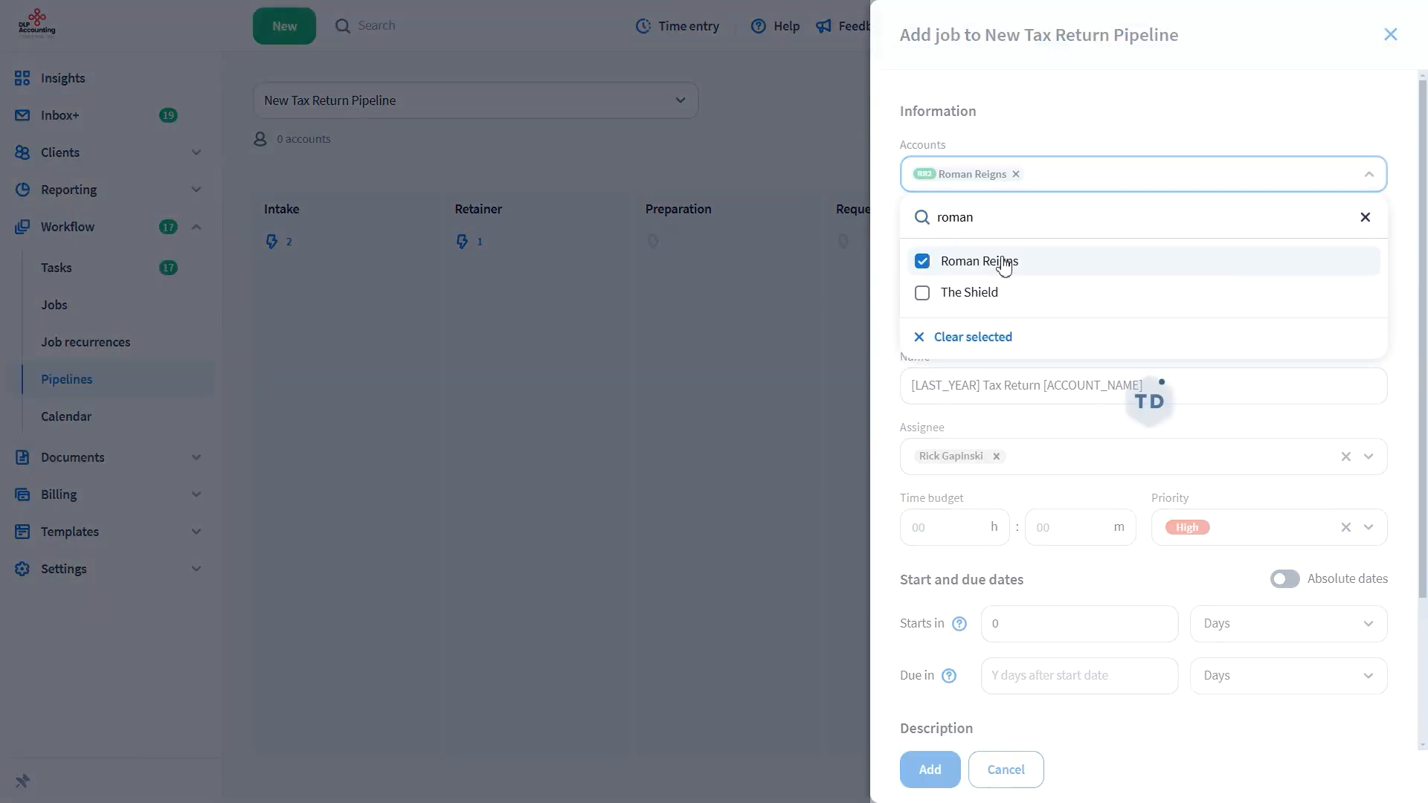
pyautogui.click(1080, 137)
pyautogui.click(930, 770)
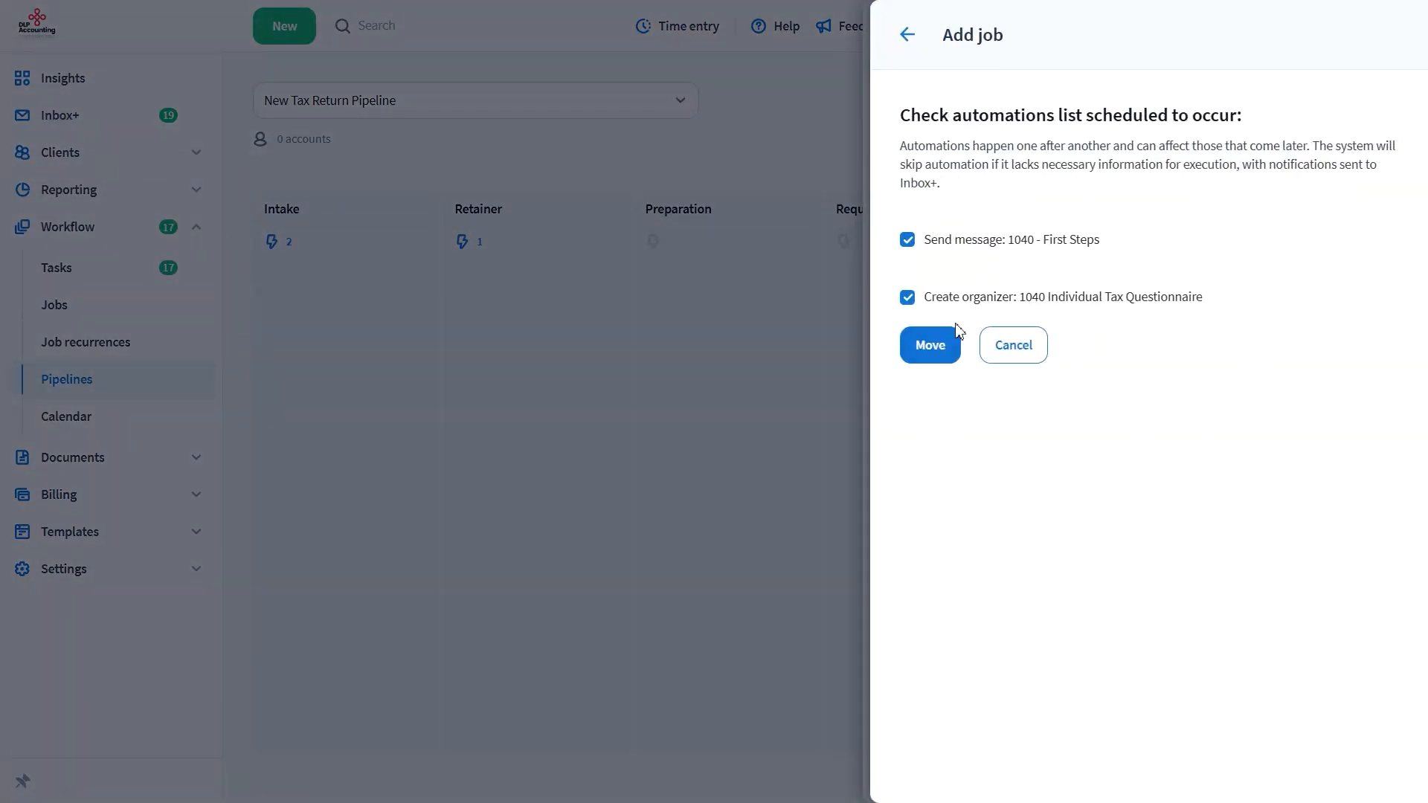
pyautogui.click(929, 351)
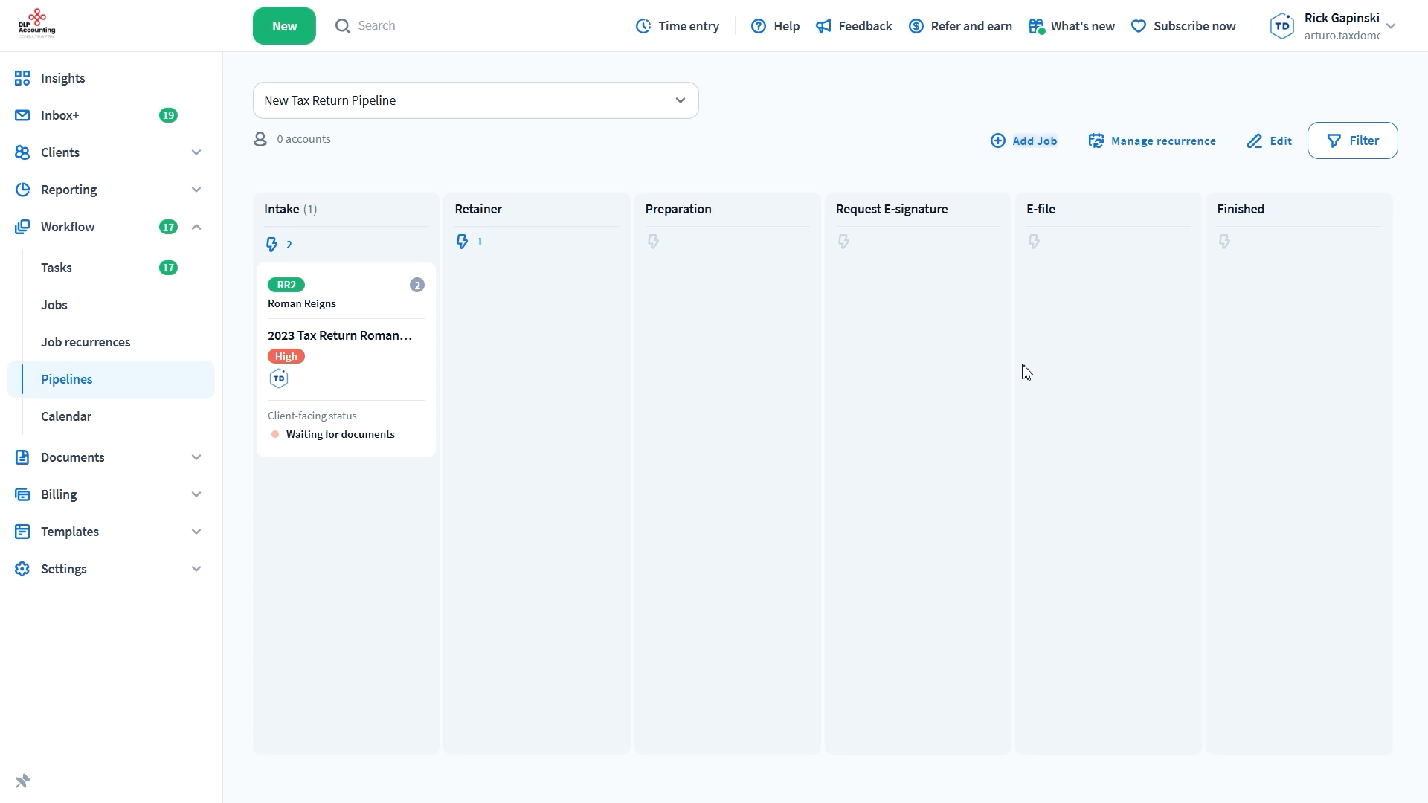
# Move the client's 2023 tax return job from Intake to Retainer with the 1040 Prepare Tax Return task automation enabled
pyautogui.click(351, 363)
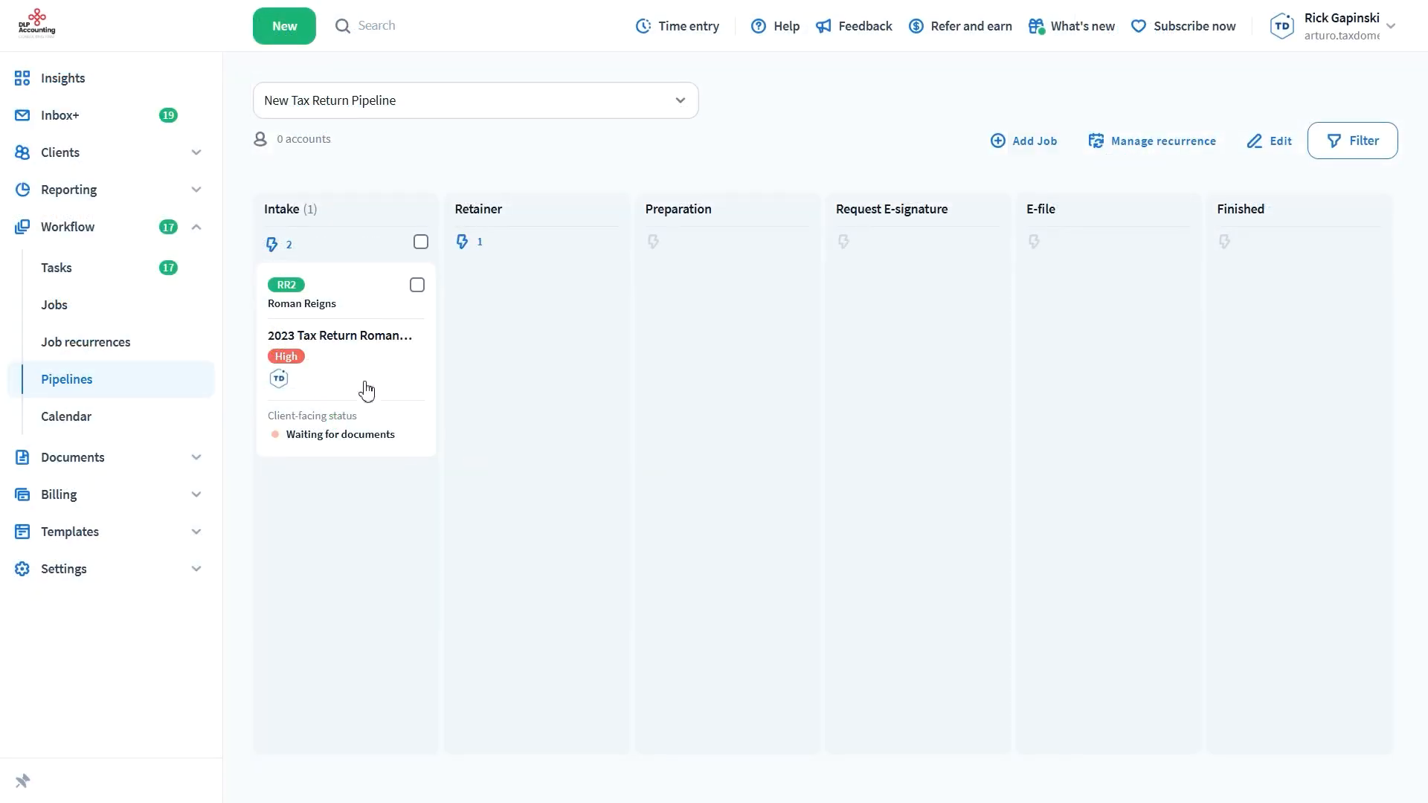
pyautogui.moveTo(366, 390); pyautogui.dragTo(533, 383)
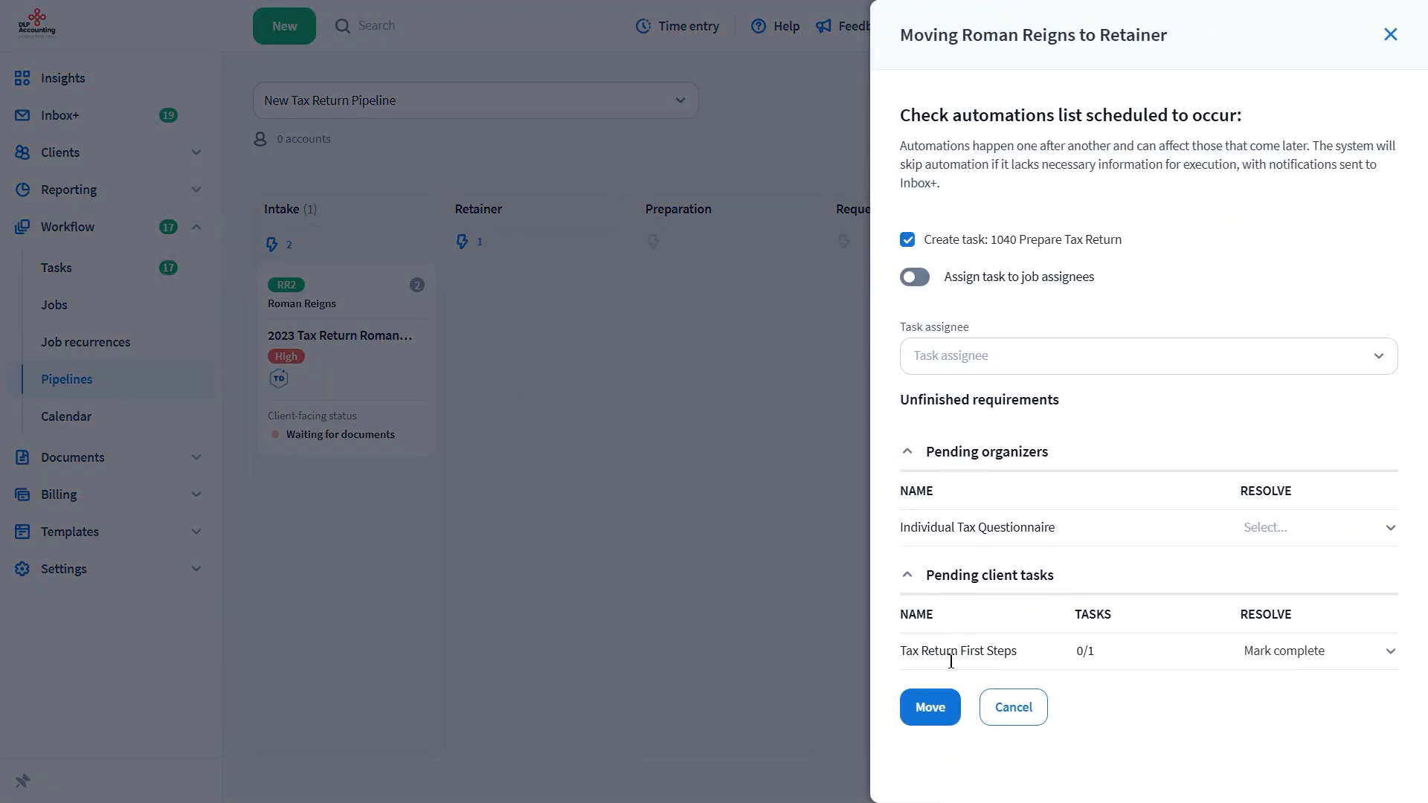
pyautogui.click(945, 708)
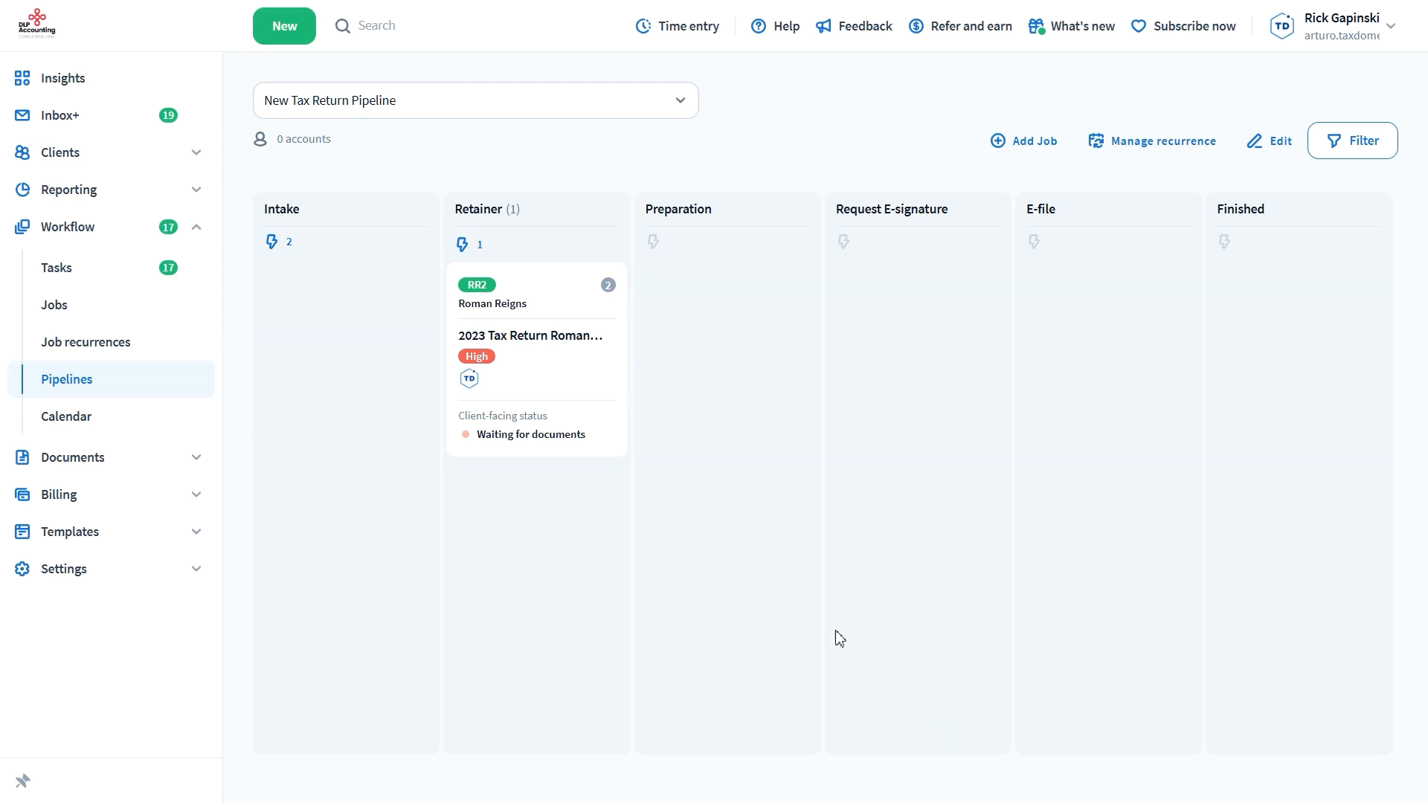
# Check which automations are set on the Intake stage of the pipeline board
pyautogui.click(272, 243)
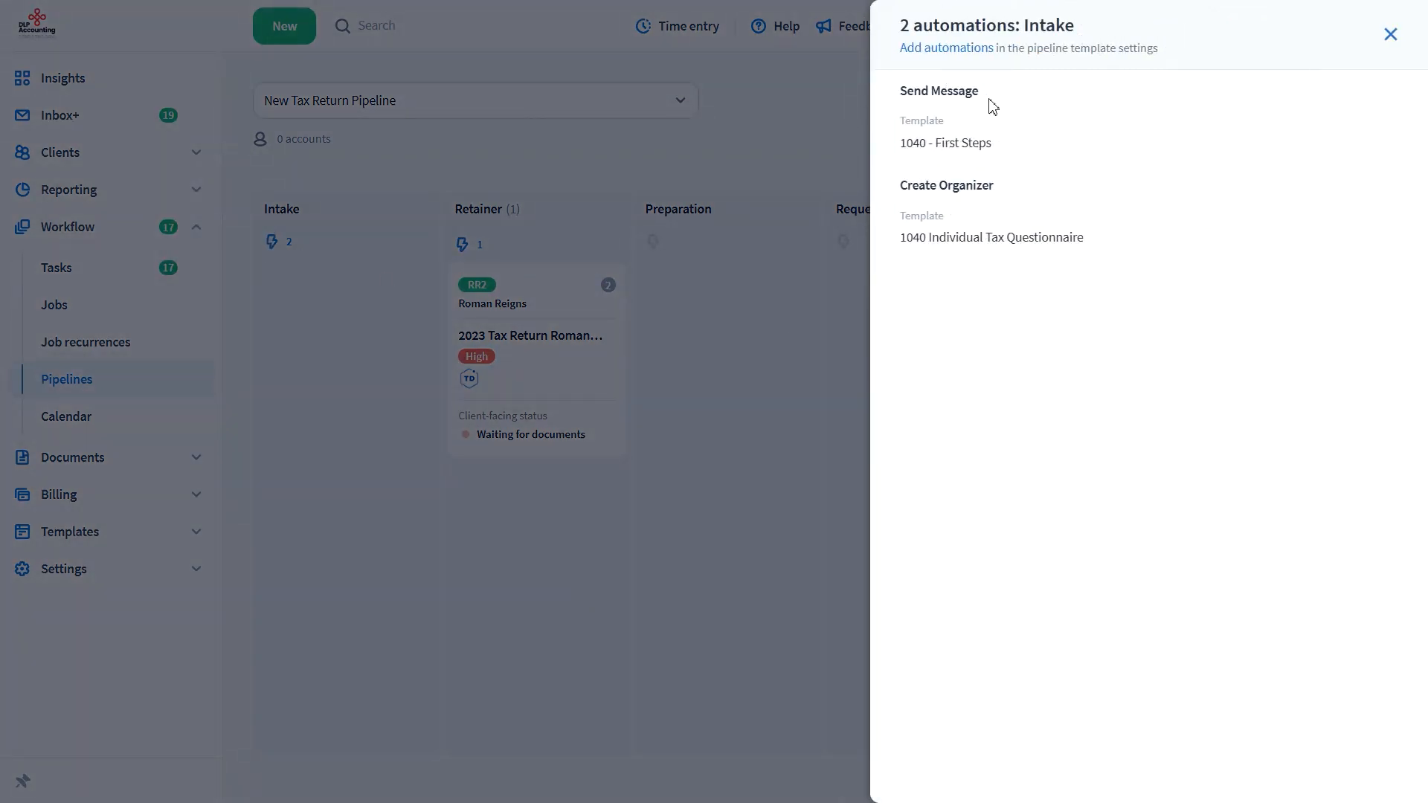
pyautogui.click(769, 147)
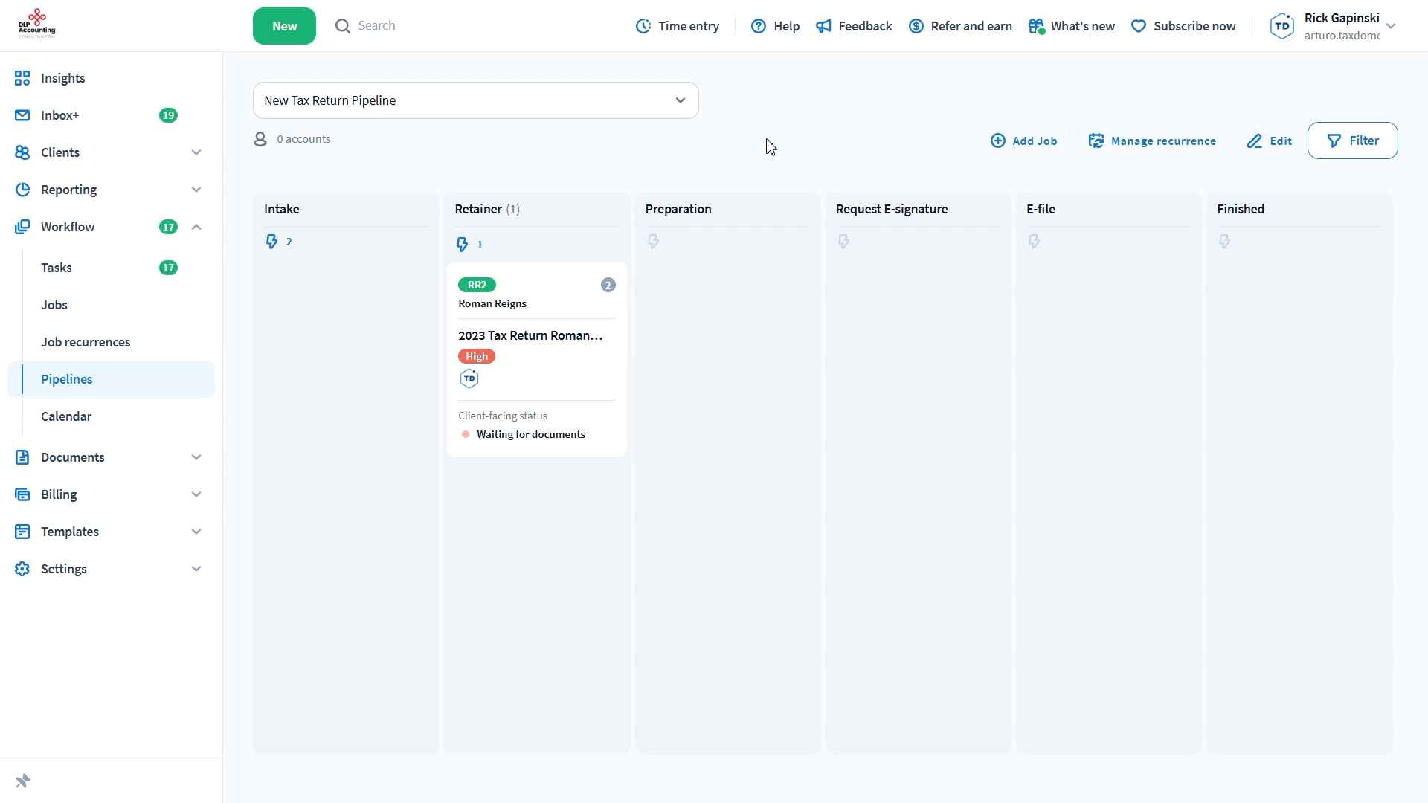